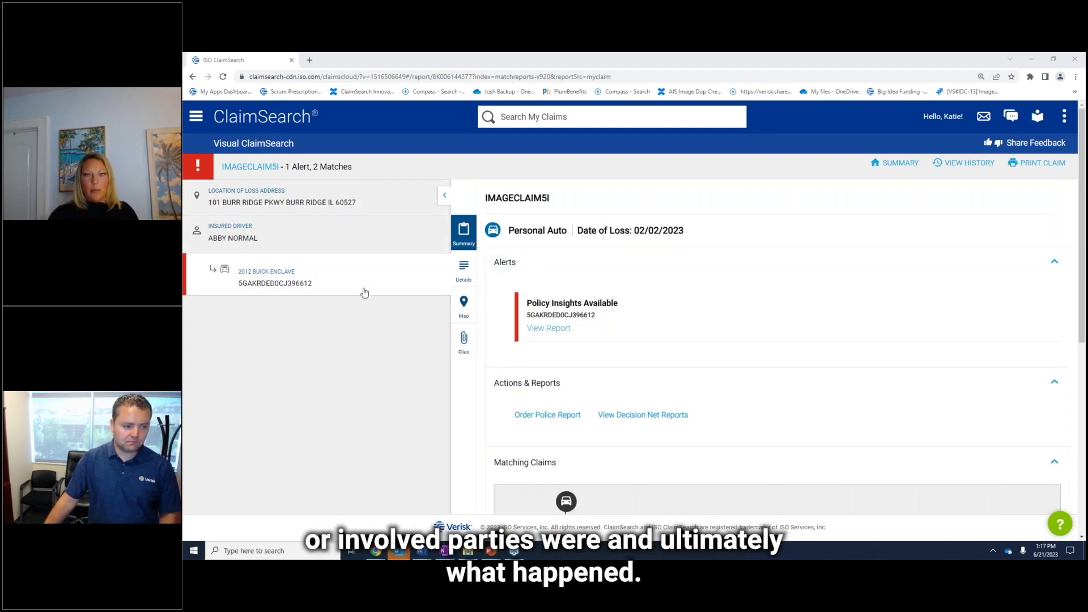
# Step: Move from Details through Summary to the Files upload page of claim IMAGECLAIM5I
pyautogui.click(459, 271)
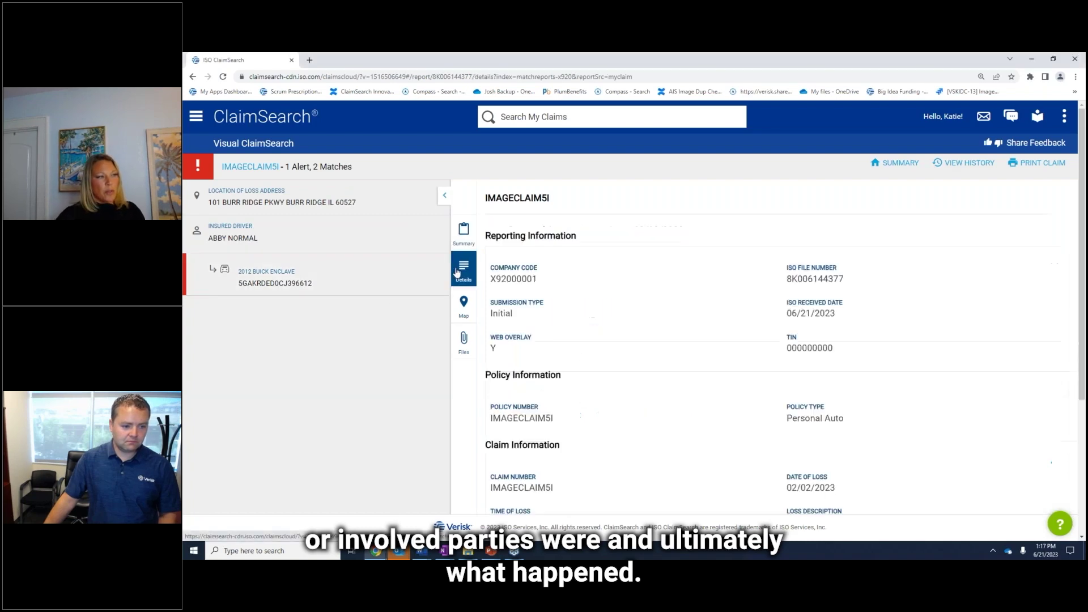
pyautogui.click(464, 235)
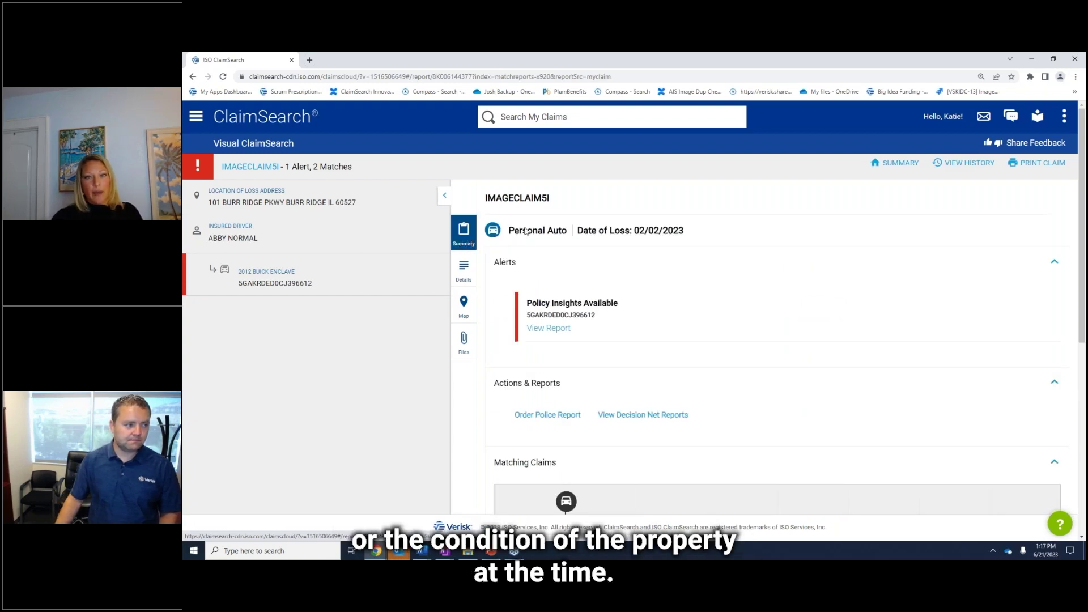
pyautogui.click(466, 340)
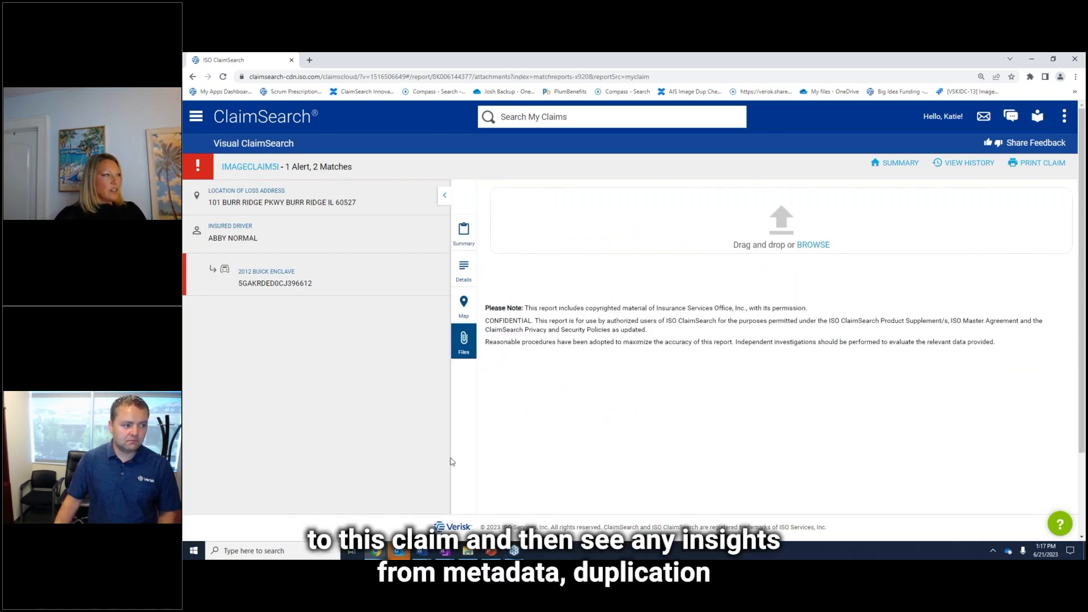
pyautogui.moveTo(468, 554)
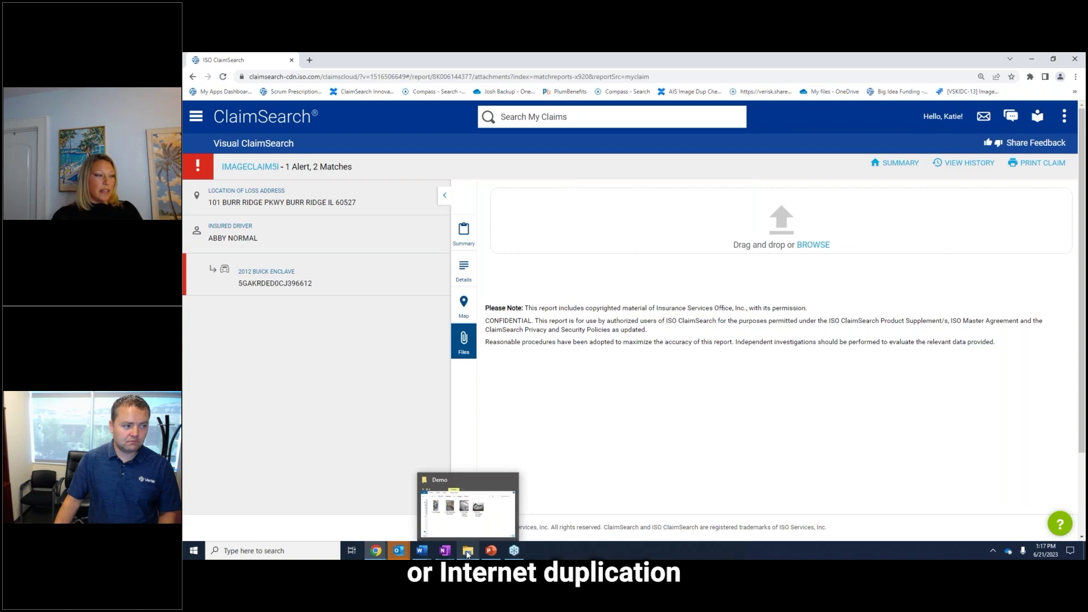
# Step: Drag the four damage photos from the Demo folder onto the claim's drag-and-drop area
pyautogui.click(468, 553)
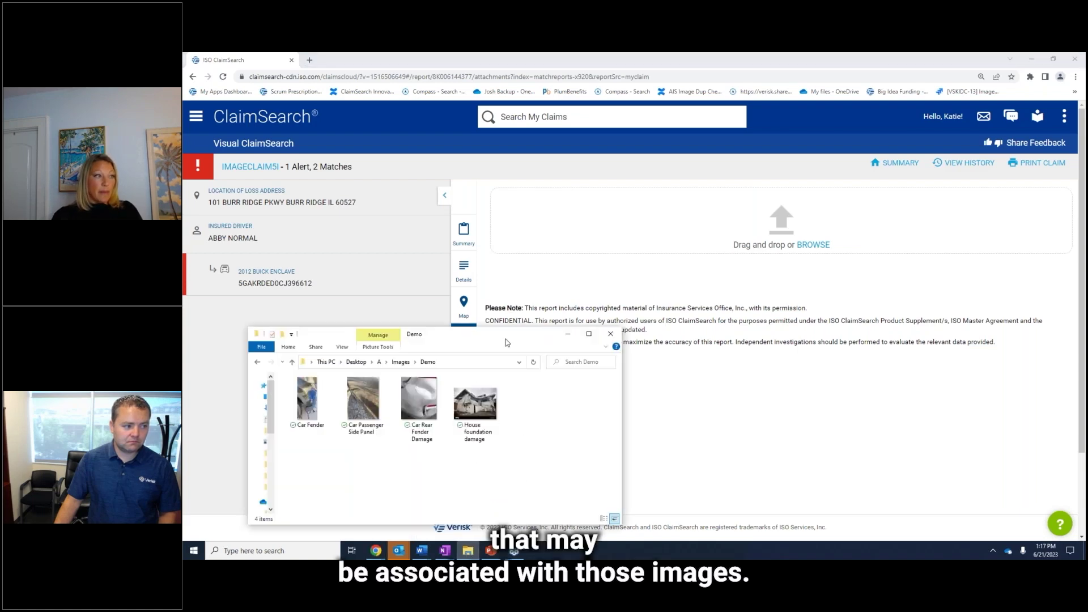
pyautogui.moveTo(507, 338); pyautogui.dragTo(1086, 266)
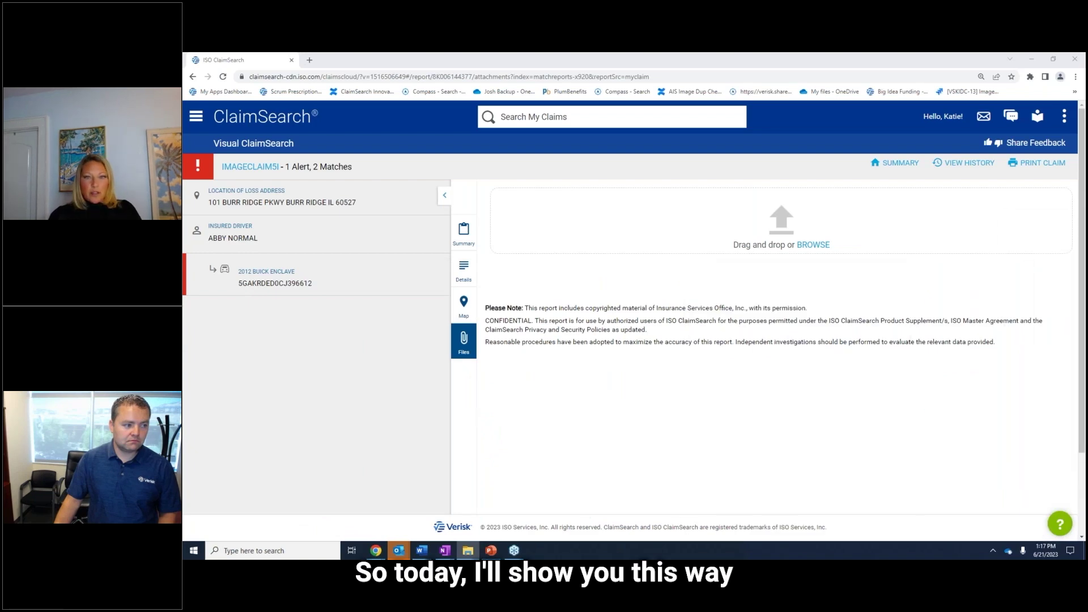
pyautogui.moveTo(1071, 251); pyautogui.dragTo(690, 232)
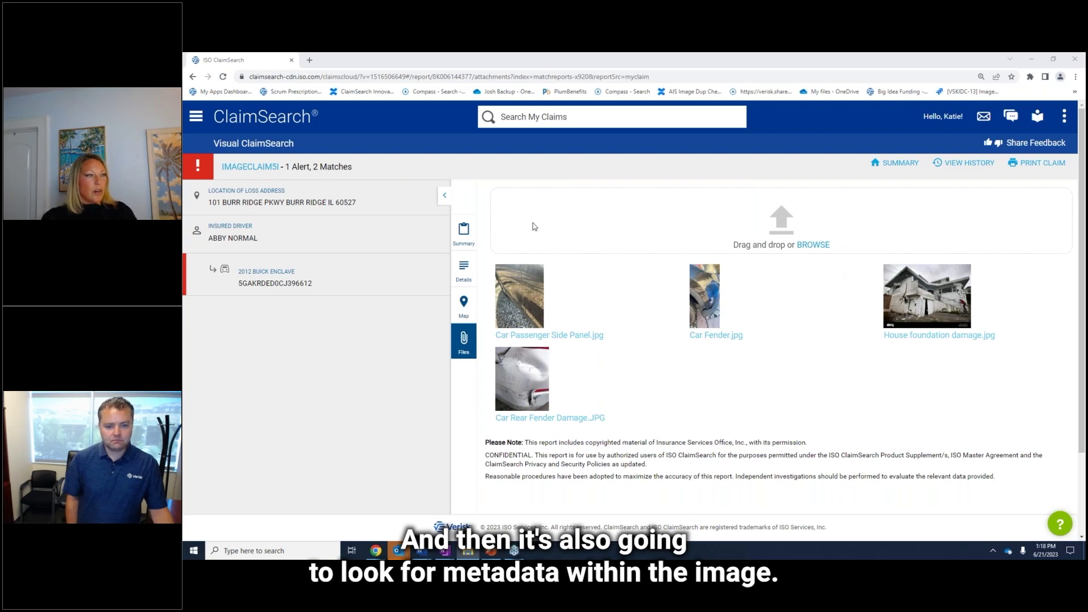
# Step: Reload the IMAGECLAIM5I summary and open the new Image Forensics alert's details
pyautogui.click(475, 245)
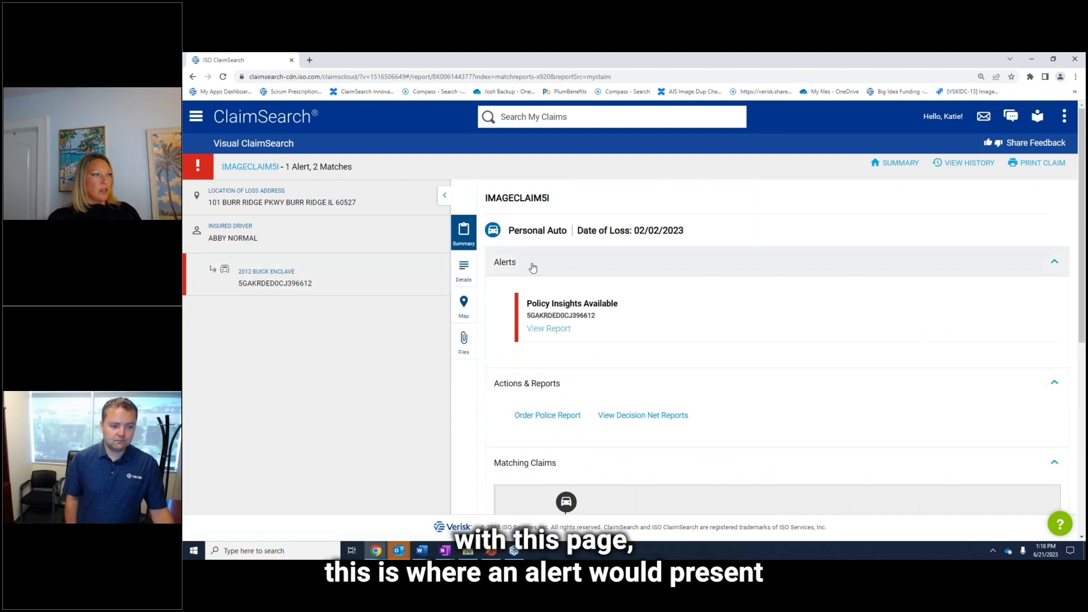
pyautogui.click(223, 77)
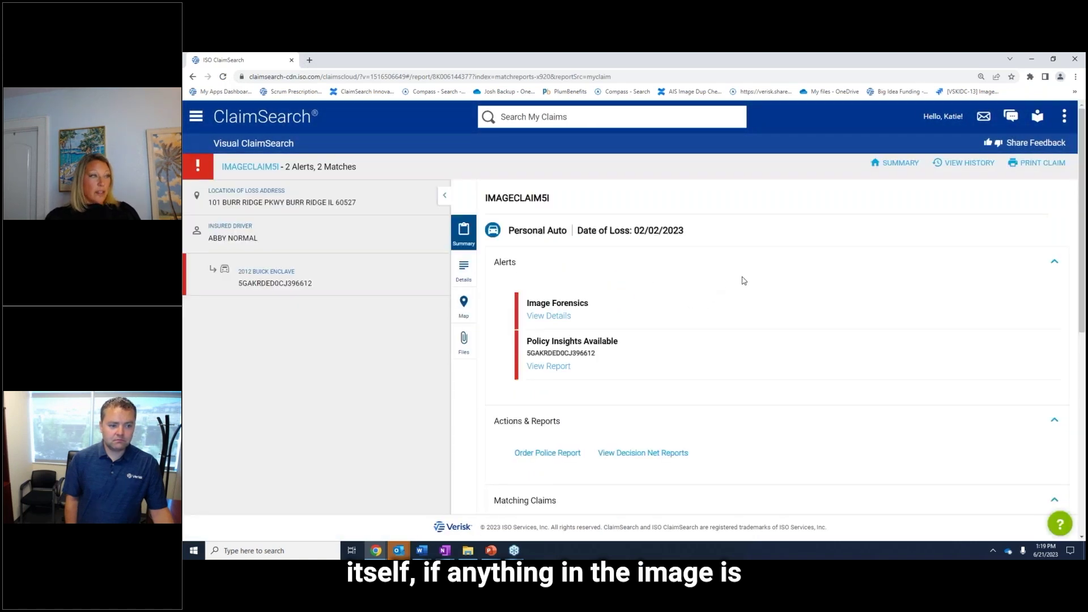
pyautogui.moveTo(552, 315)
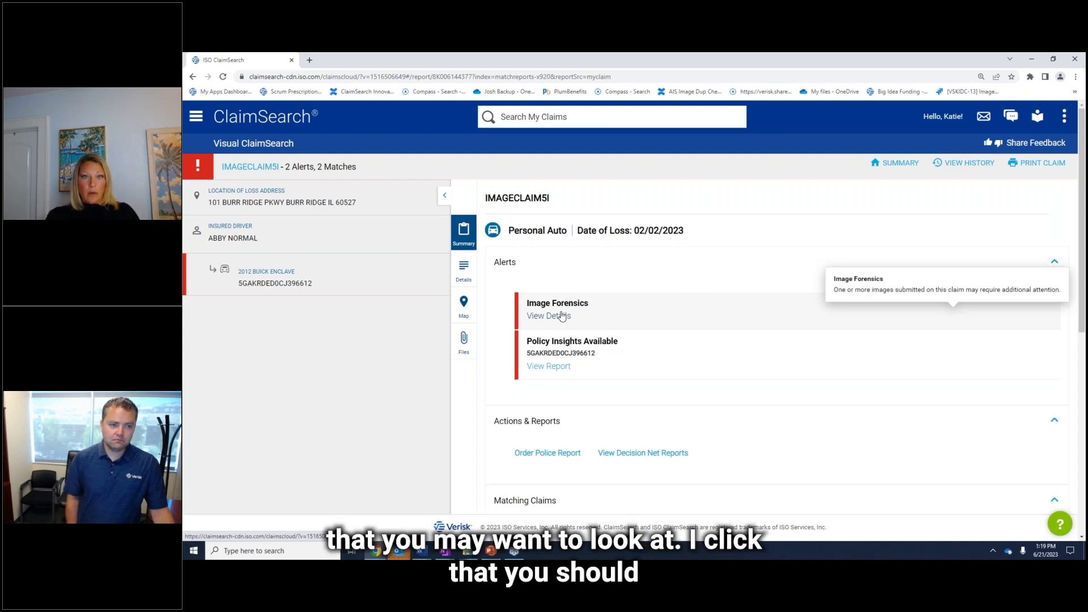
pyautogui.click(561, 316)
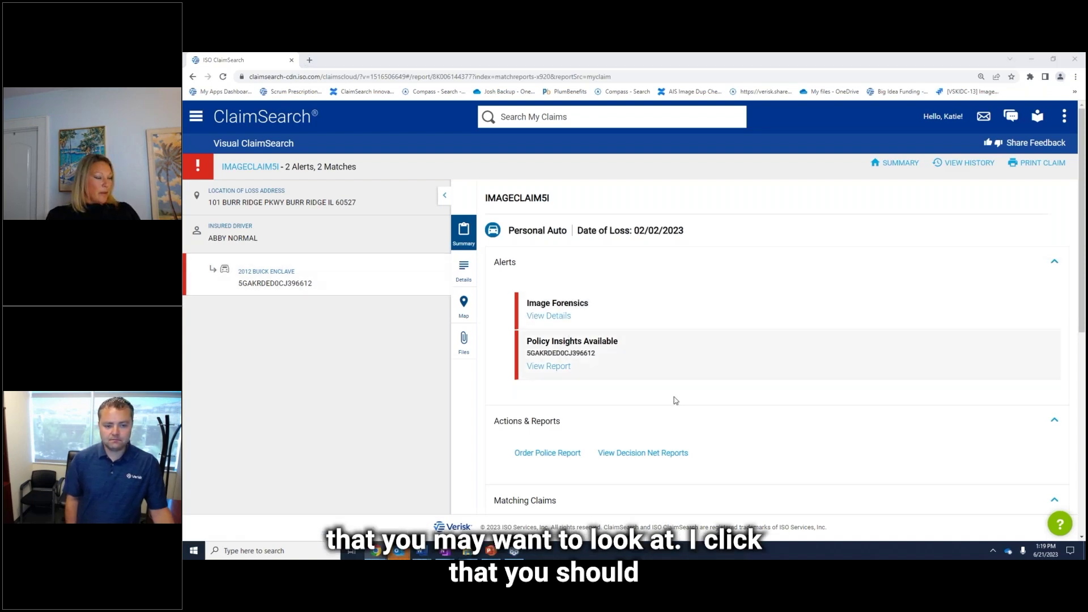
# Step: Pull the ClaimSearch report tab into its own window and maximize the Image Forensics report
pyautogui.hotkey('alt', 'Tab')
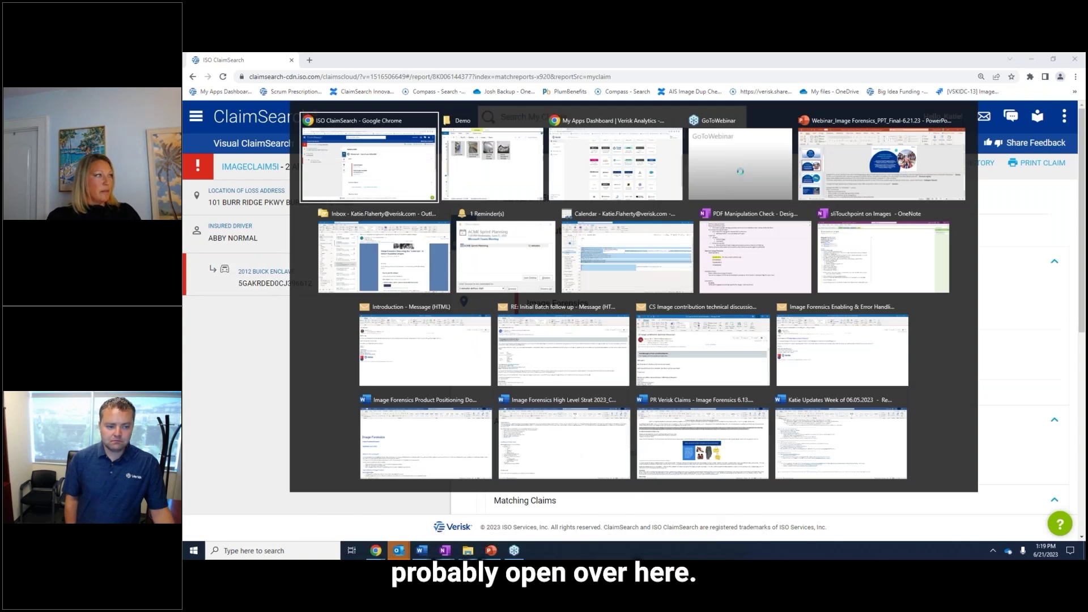
pyautogui.press('Escape')
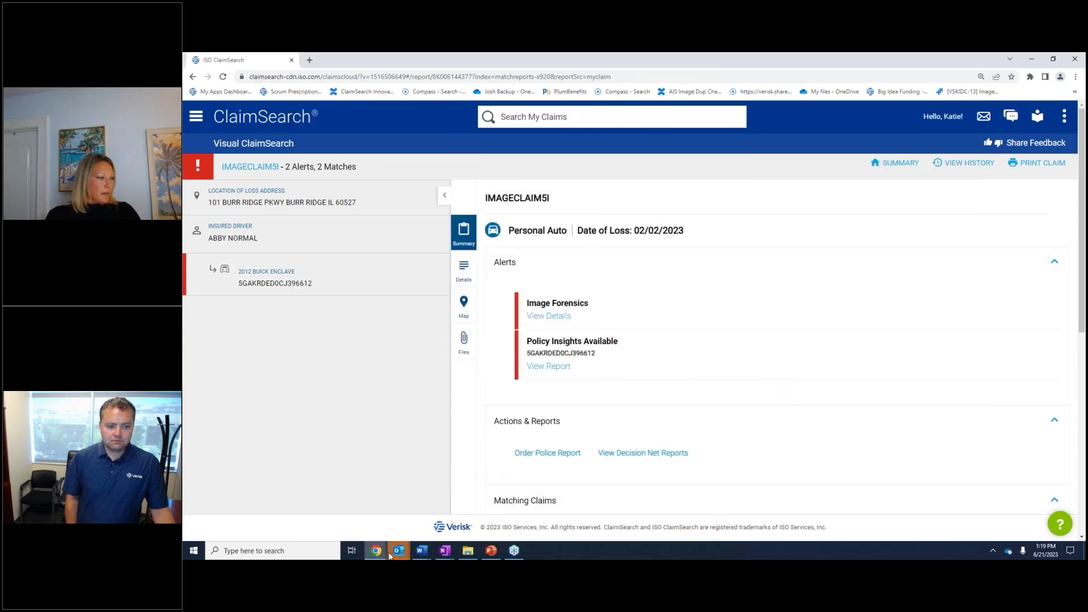
pyautogui.moveTo(376, 547)
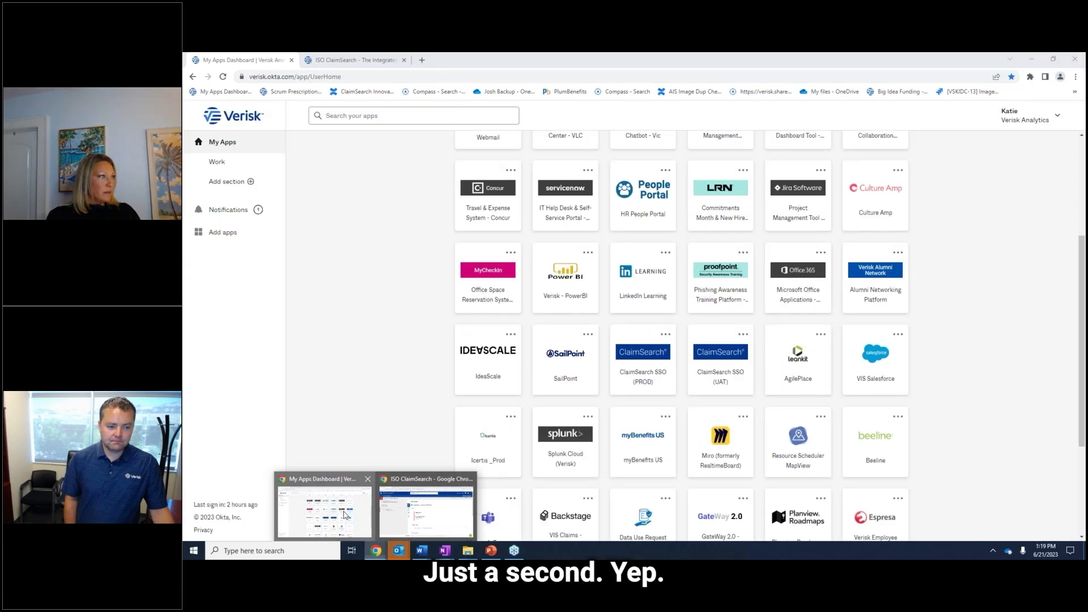
pyautogui.click(344, 515)
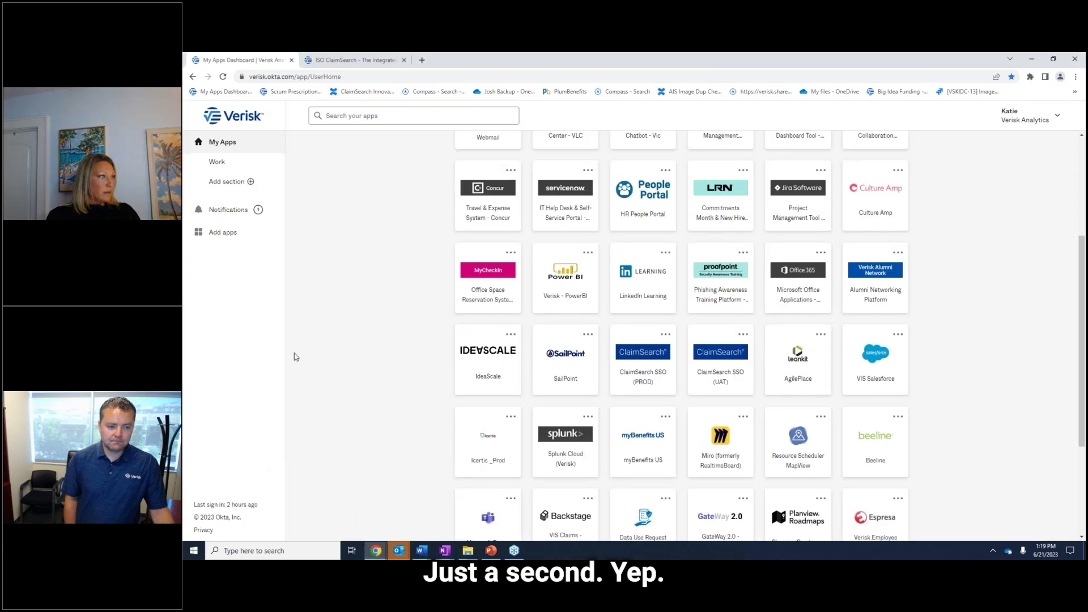
pyautogui.click(355, 59)
pyautogui.moveTo(354, 60); pyautogui.dragTo(591, 254)
pyautogui.click(1031, 59)
pyautogui.moveTo(791, 238); pyautogui.dragTo(801, 141)
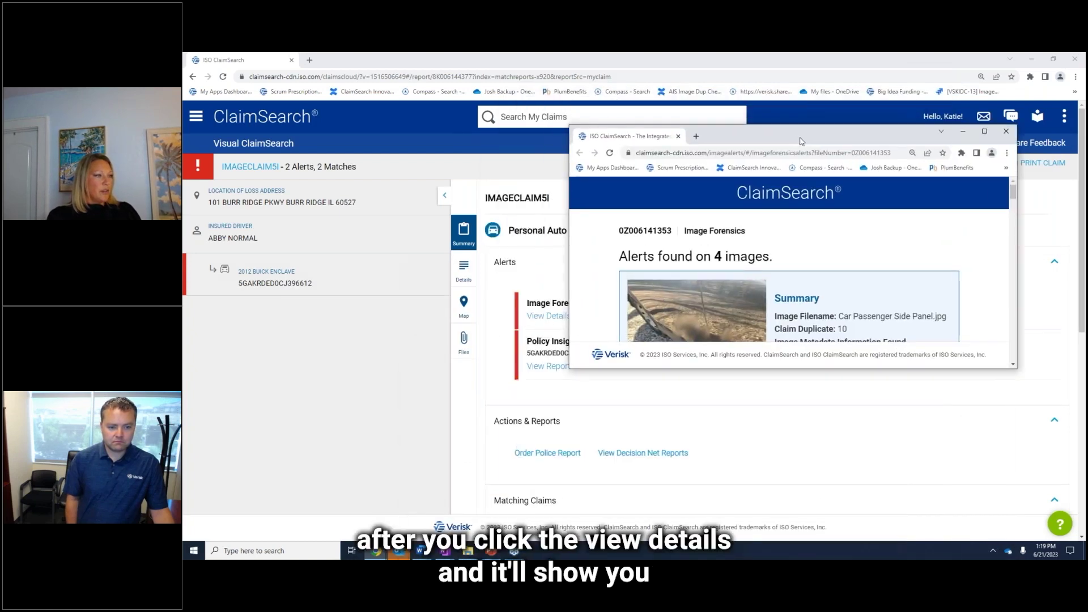
pyautogui.click(985, 131)
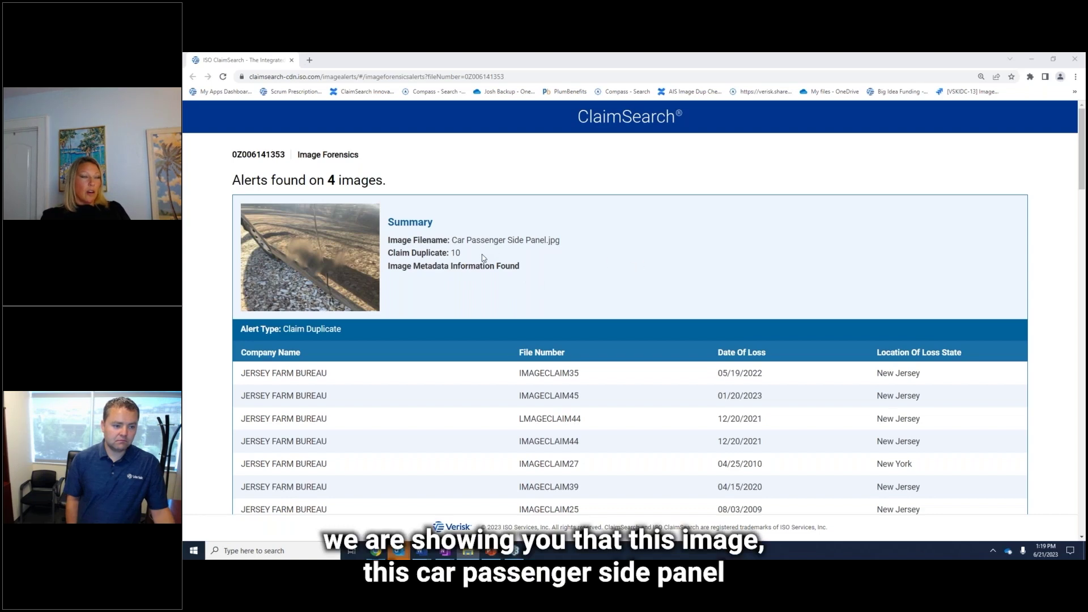
# Step: Scroll past the panel photo's 10 claim duplicates to its Image Metadata alert details
pyautogui.scroll(-1, 464, 204)
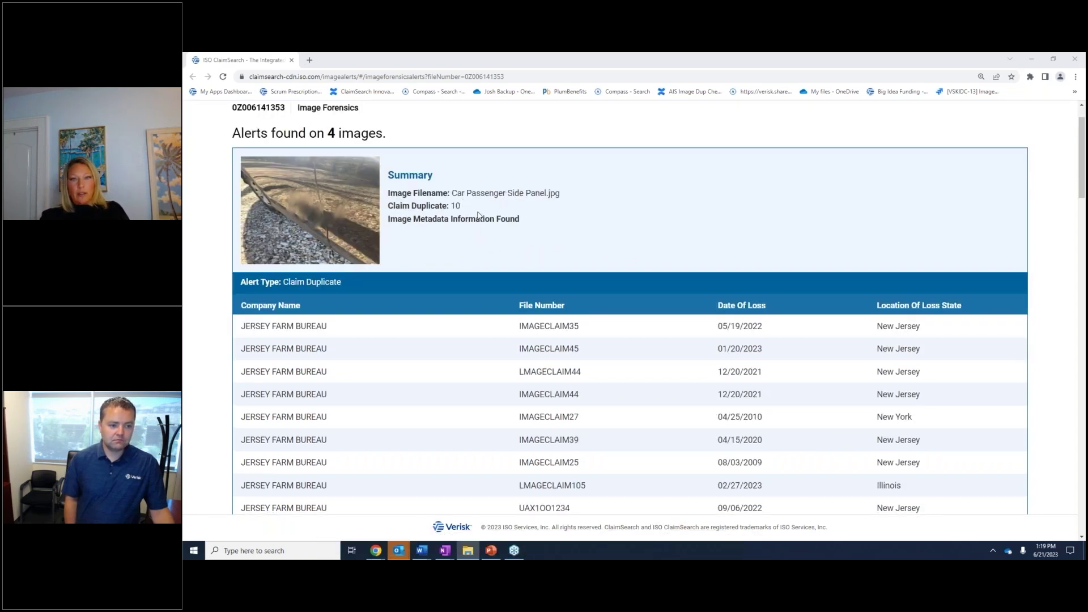
pyautogui.doubleClick(455, 205)
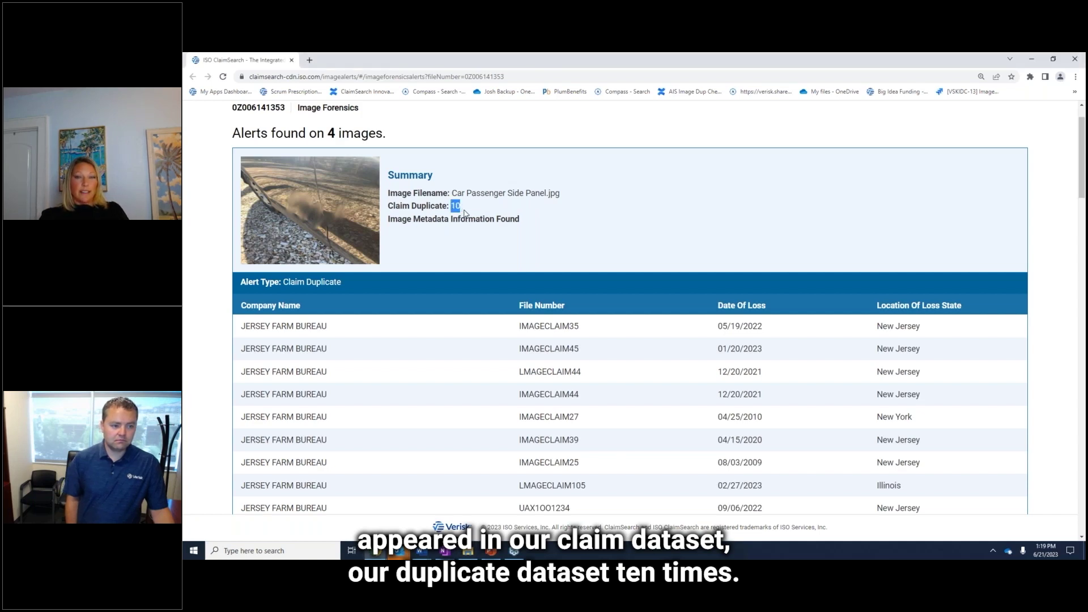
pyautogui.scroll(-1, 439, 313)
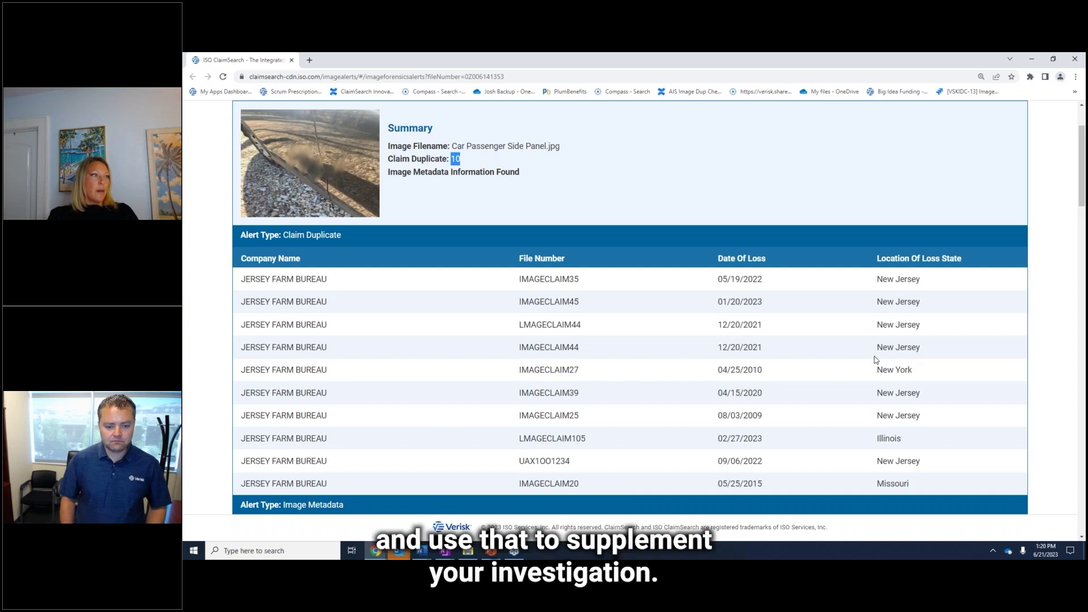
pyautogui.scroll(-1, 877, 359)
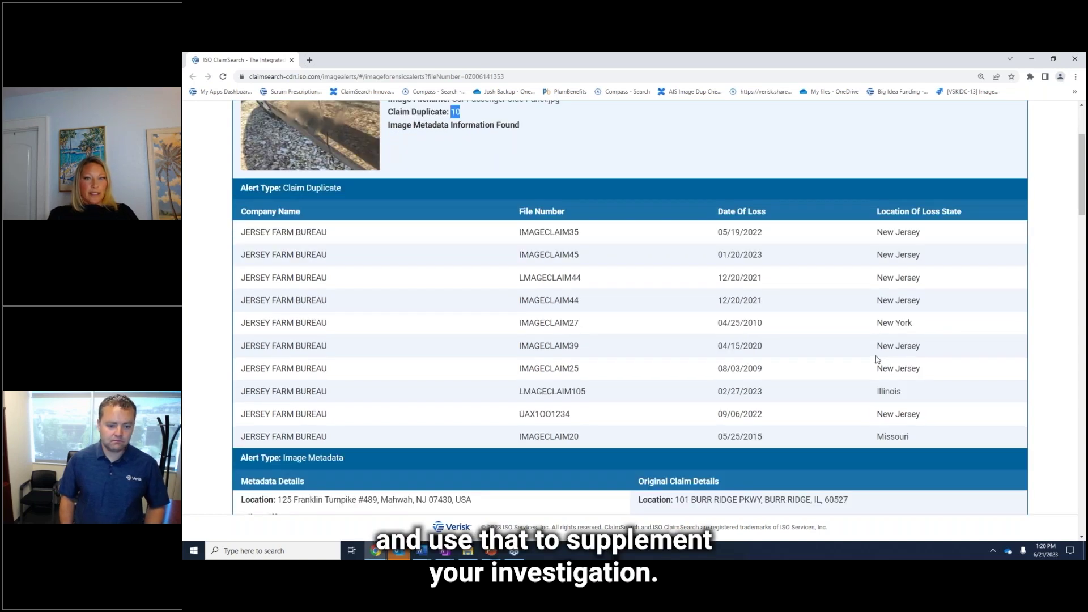
pyautogui.scroll(1, 470, 189)
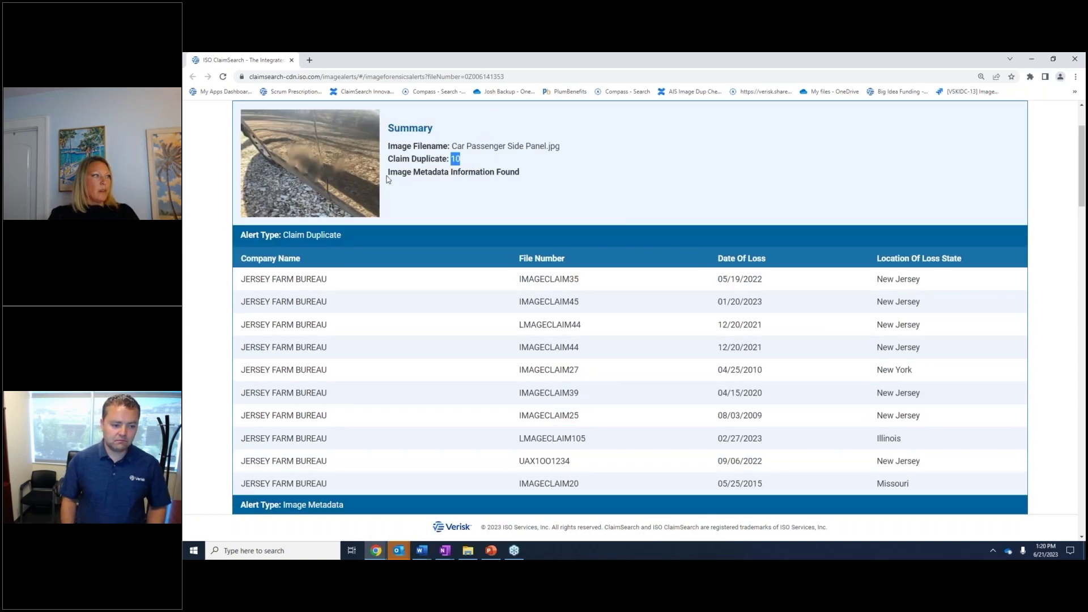
pyautogui.moveTo(388, 172); pyautogui.dragTo(532, 168)
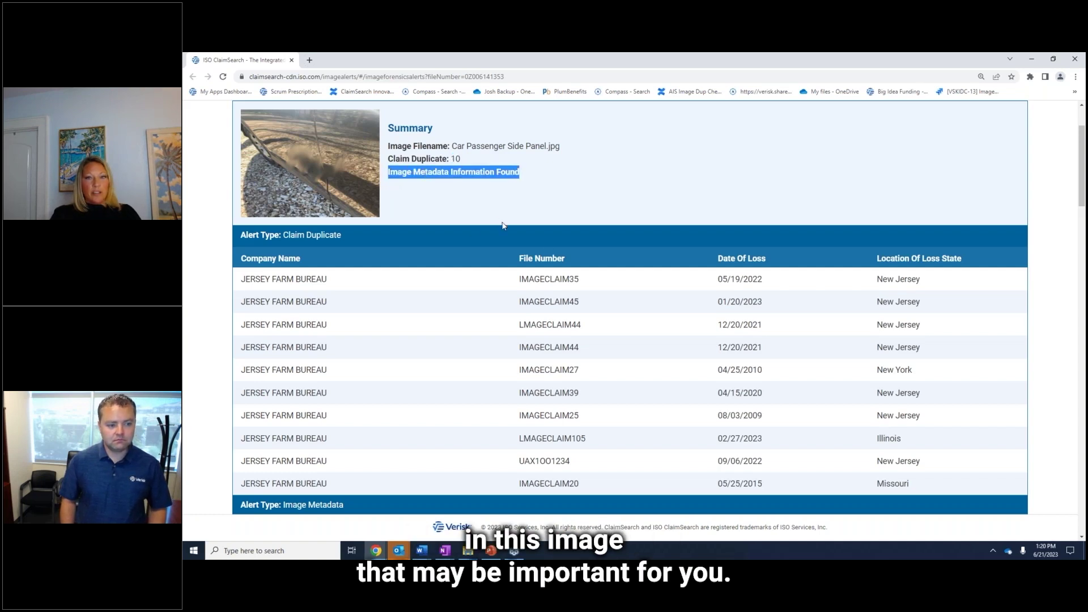
pyautogui.scroll(-4, 591, 296)
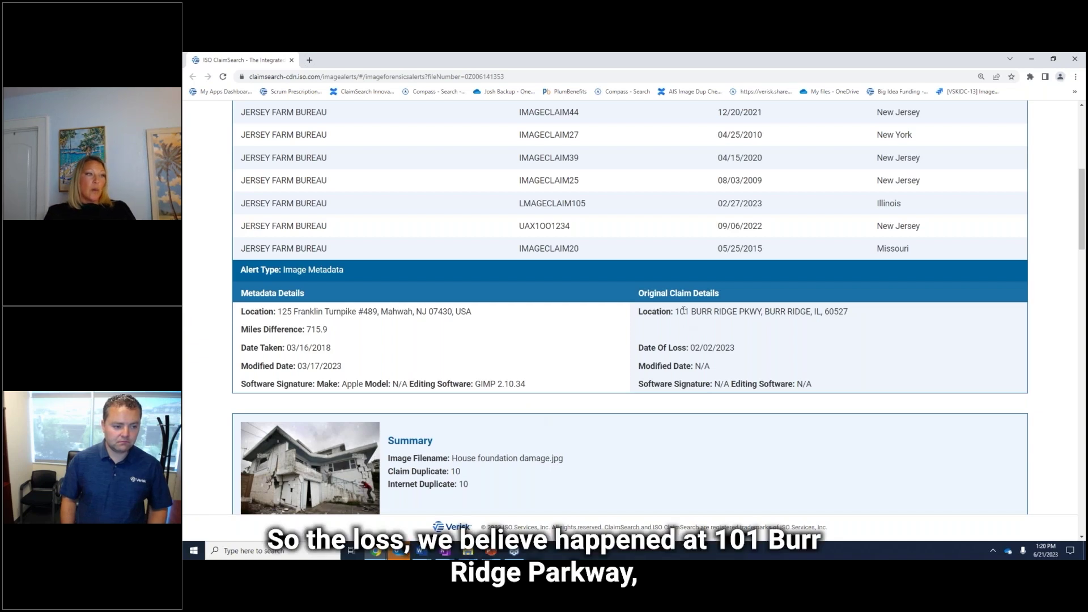
pyautogui.moveTo(686, 311); pyautogui.dragTo(767, 309)
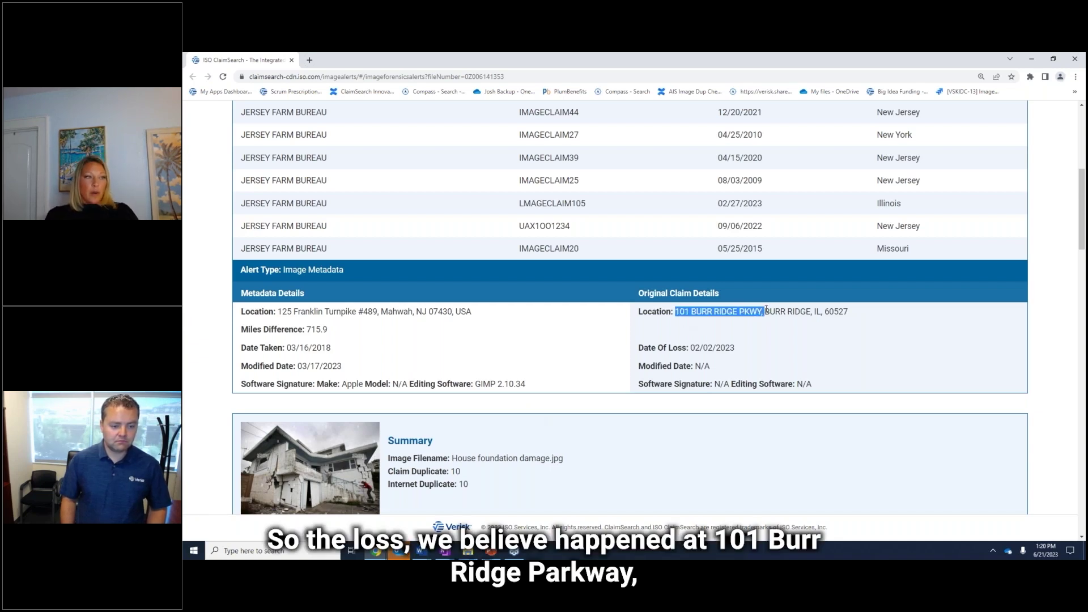
pyautogui.click(766, 309)
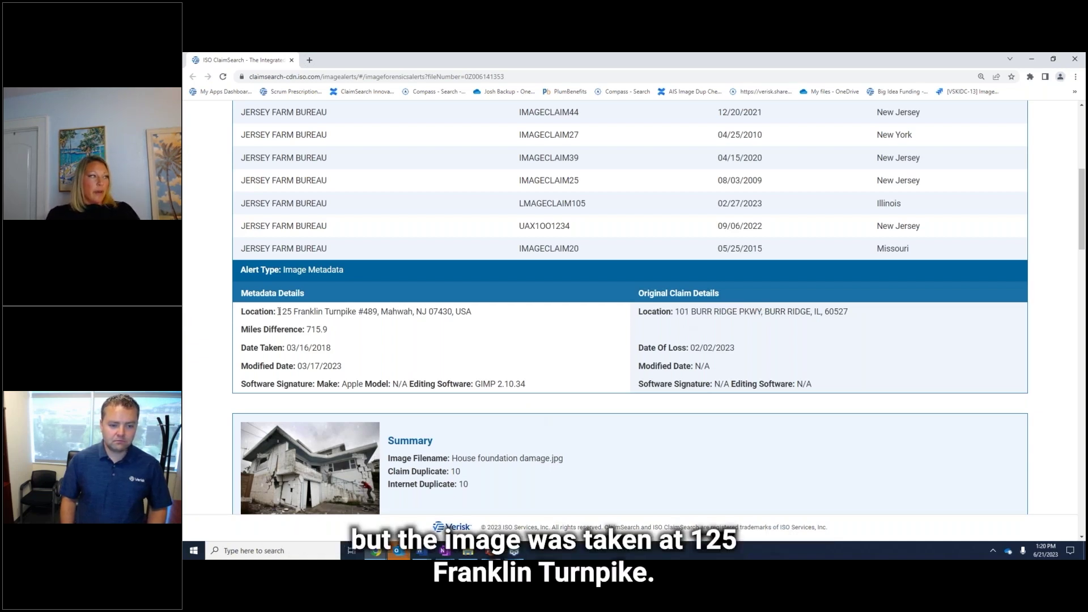
pyautogui.moveTo(280, 311); pyautogui.dragTo(349, 312)
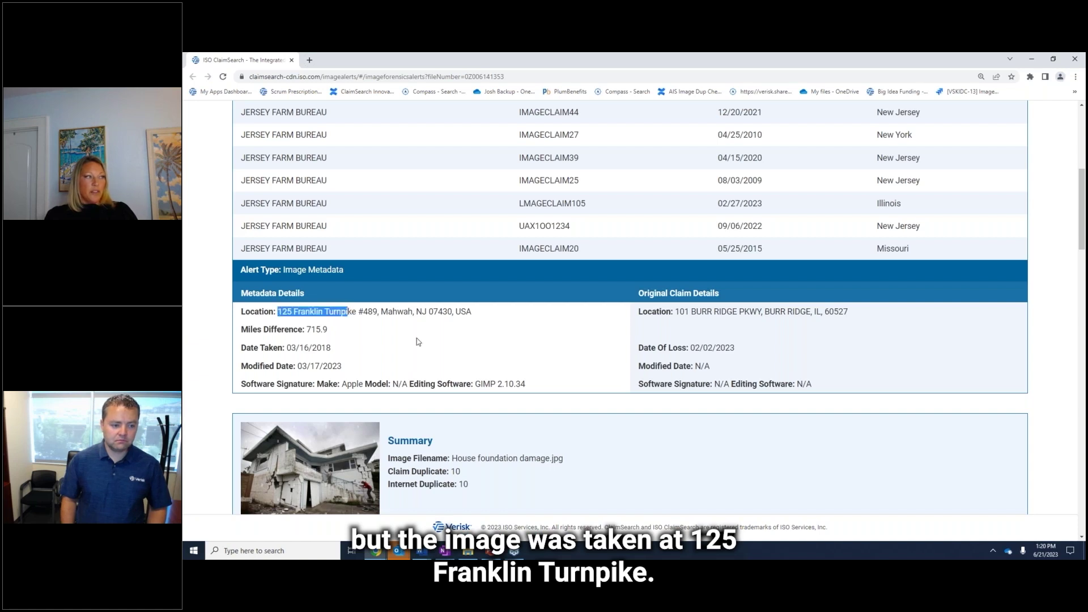
pyautogui.click(361, 319)
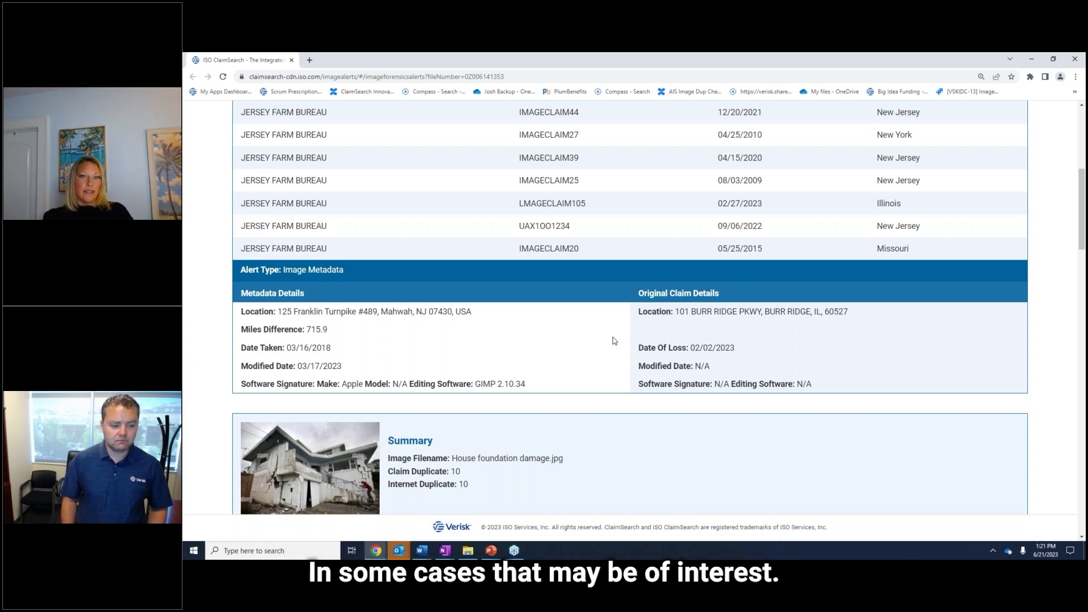
# Step: Point out the GIMP 2.10.34 editing entry, then scroll to the House foundation damage.jpg summary
pyautogui.scroll(-1, 617, 340)
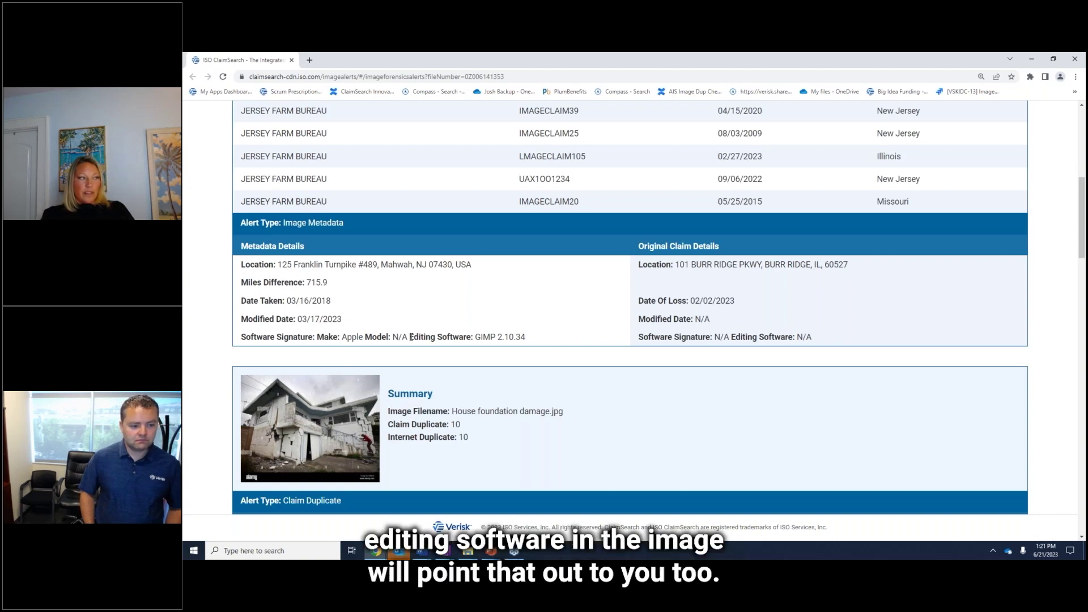
pyautogui.moveTo(411, 337); pyautogui.dragTo(530, 342)
pyautogui.click(533, 340)
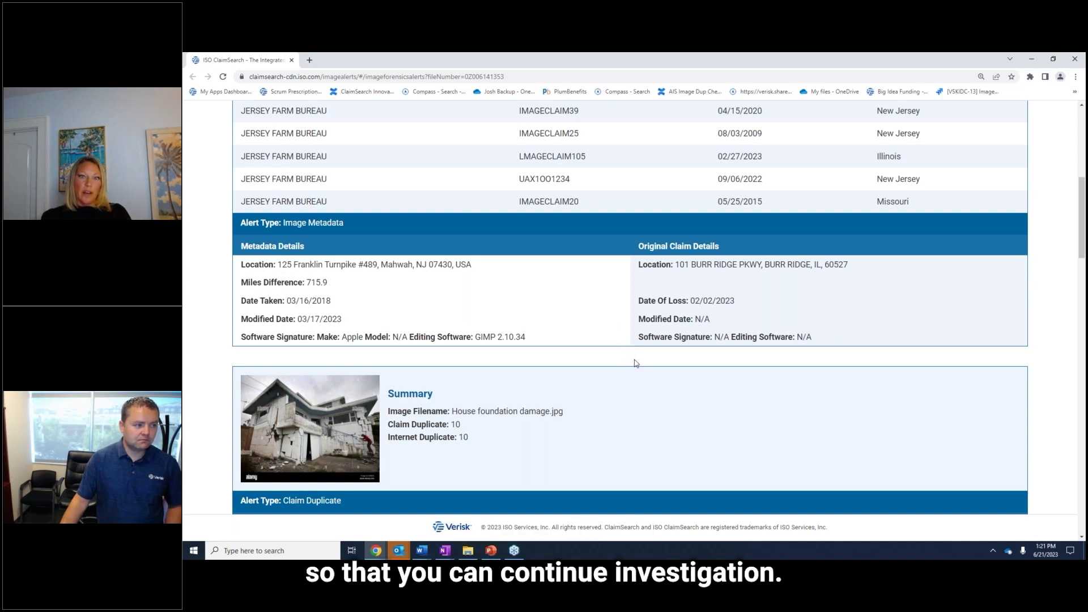
pyautogui.scroll(-2, 639, 367)
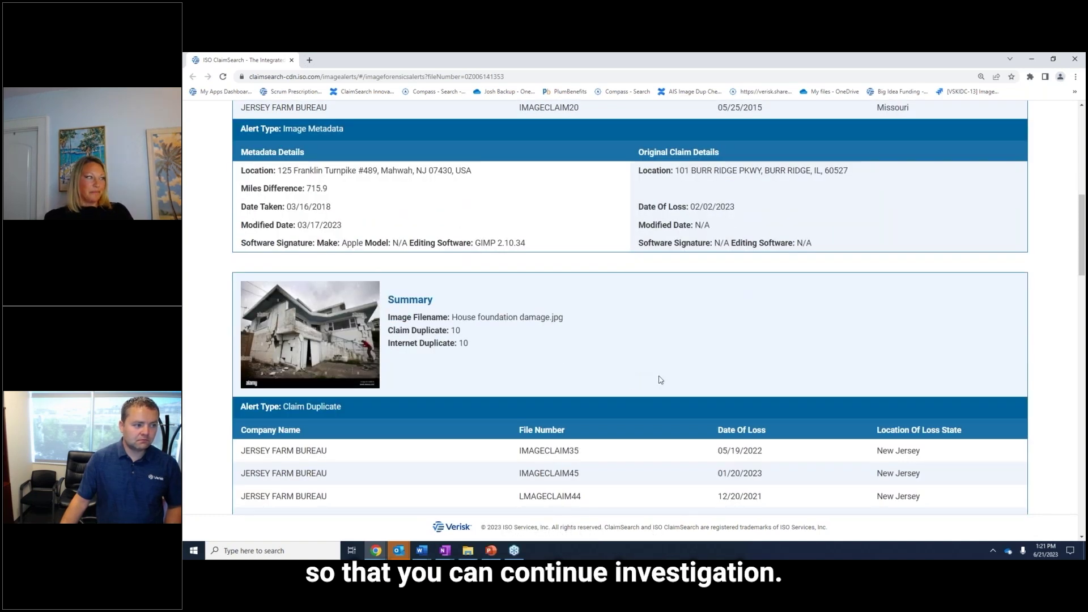
pyautogui.scroll(-2, 546, 370)
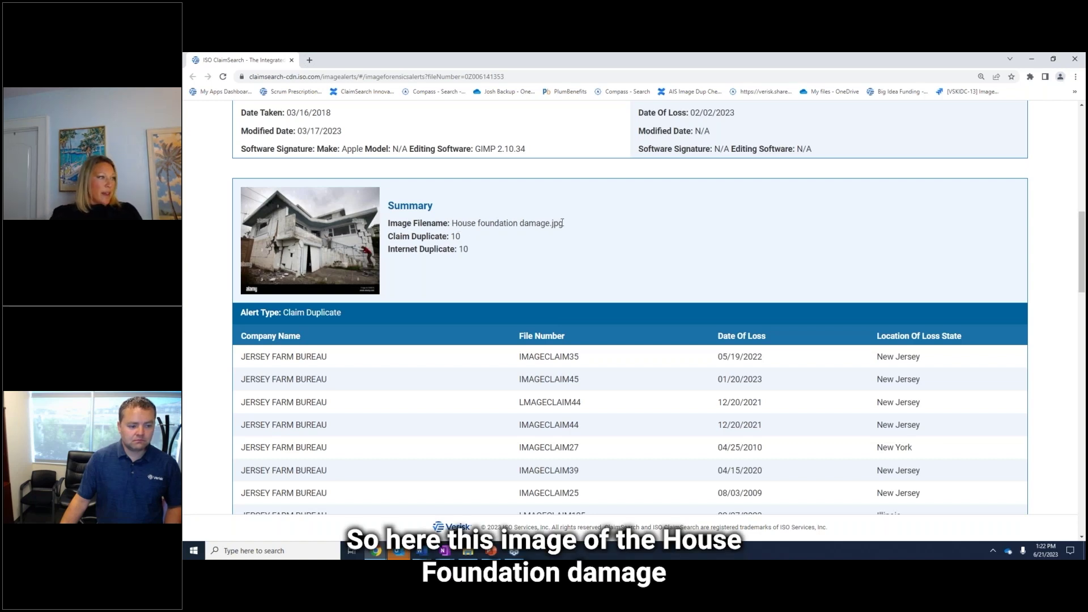
# Step: Highlight the house photo's claim and internet duplicate counts, then open the first alamy match
pyautogui.moveTo(460, 237); pyautogui.dragTo(390, 238)
pyautogui.click(391, 240)
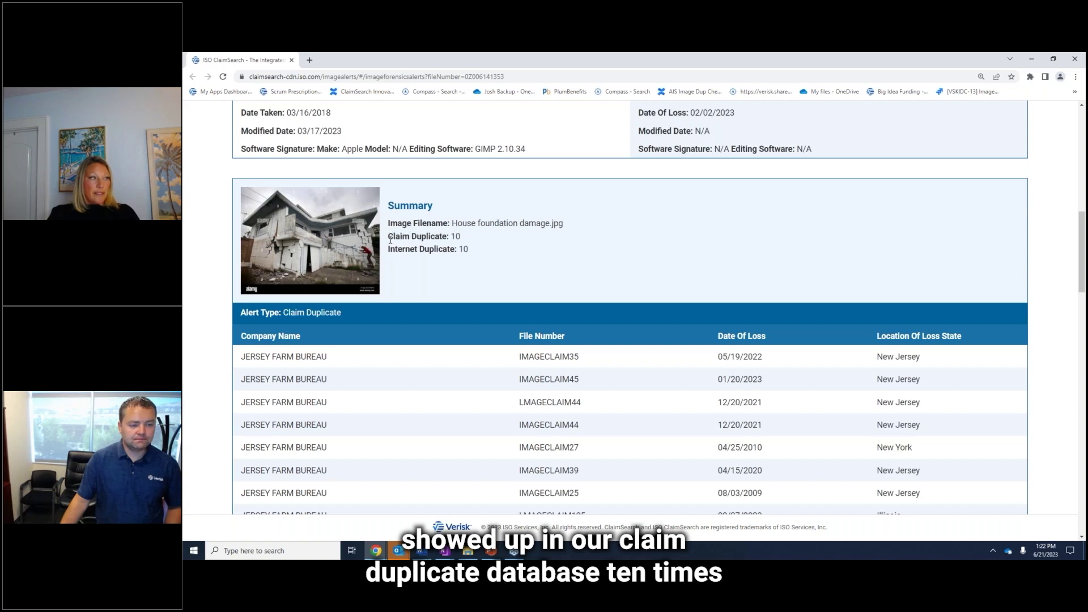
pyautogui.moveTo(463, 249); pyautogui.dragTo(428, 272)
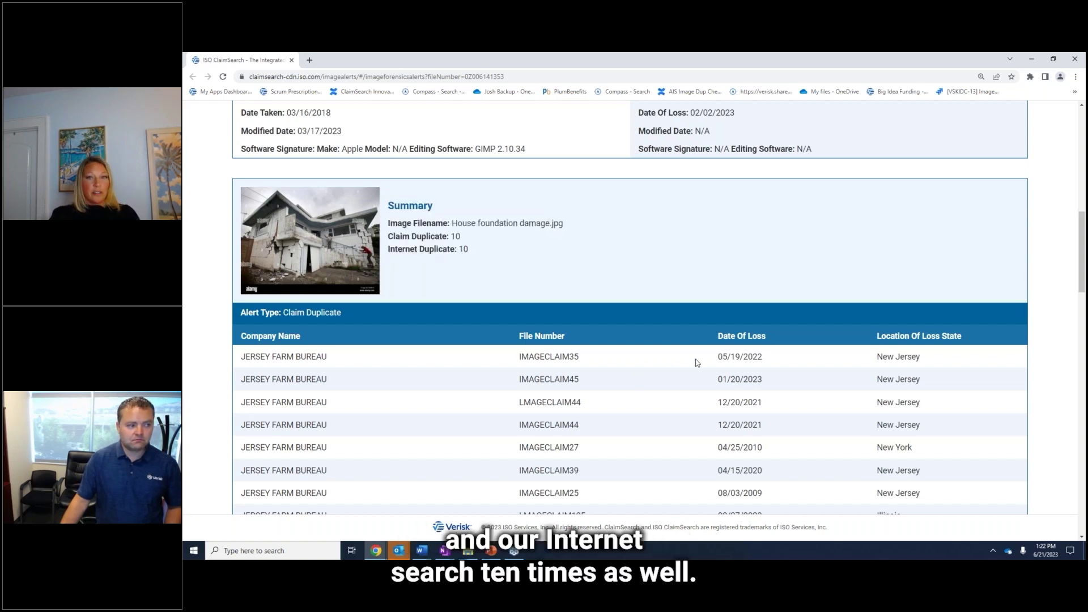
pyautogui.scroll(-4, 608, 381)
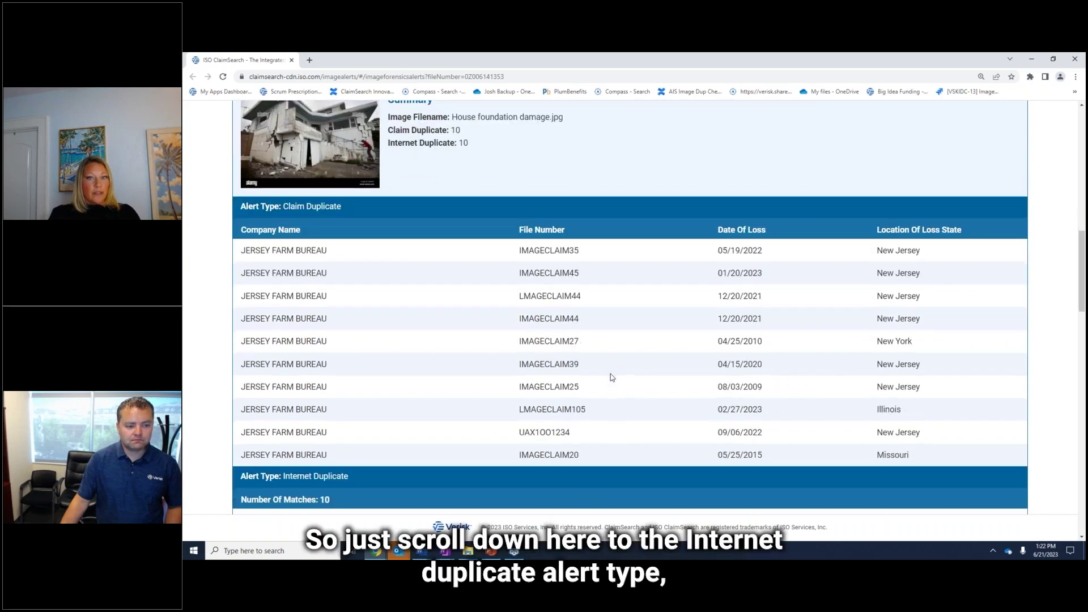
pyautogui.scroll(-2, 331, 347)
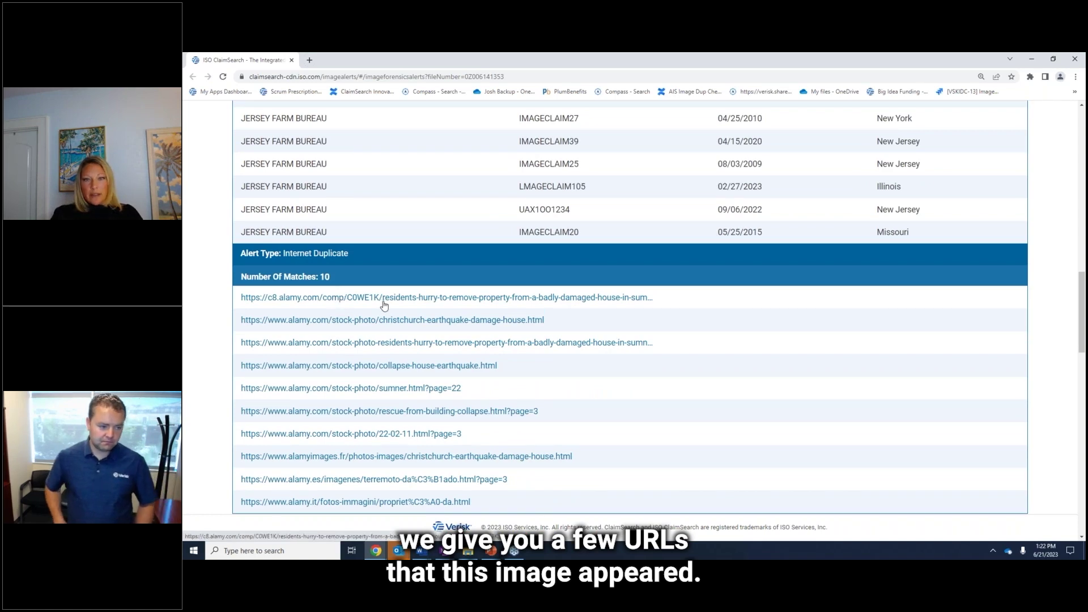
pyautogui.click(421, 299)
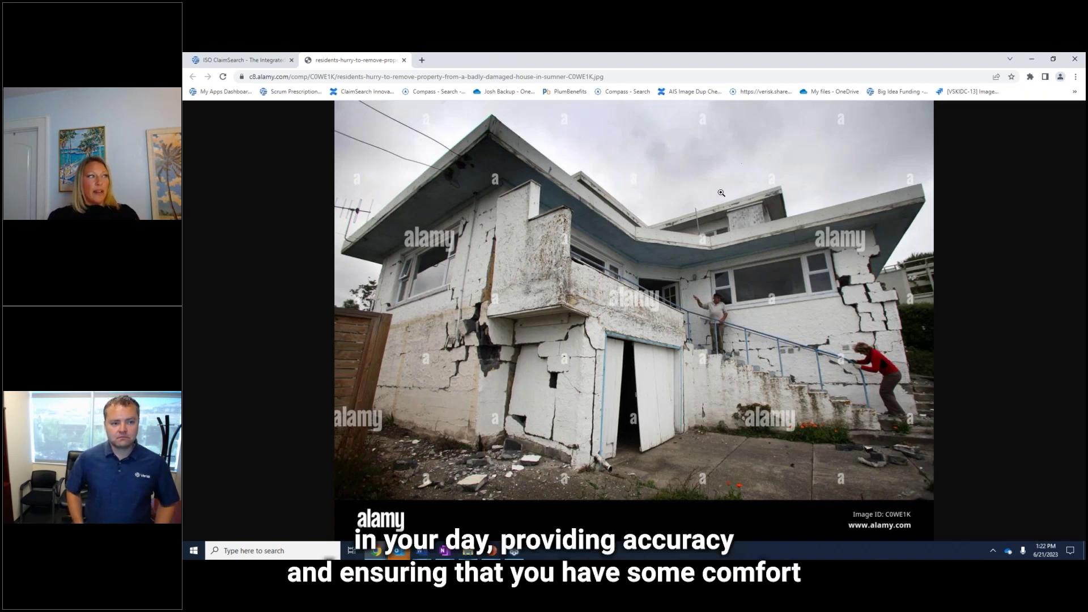
# Step: Return to the ClaimSearch report tab and scroll past the 10 alamy internet matches
pyautogui.click(270, 62)
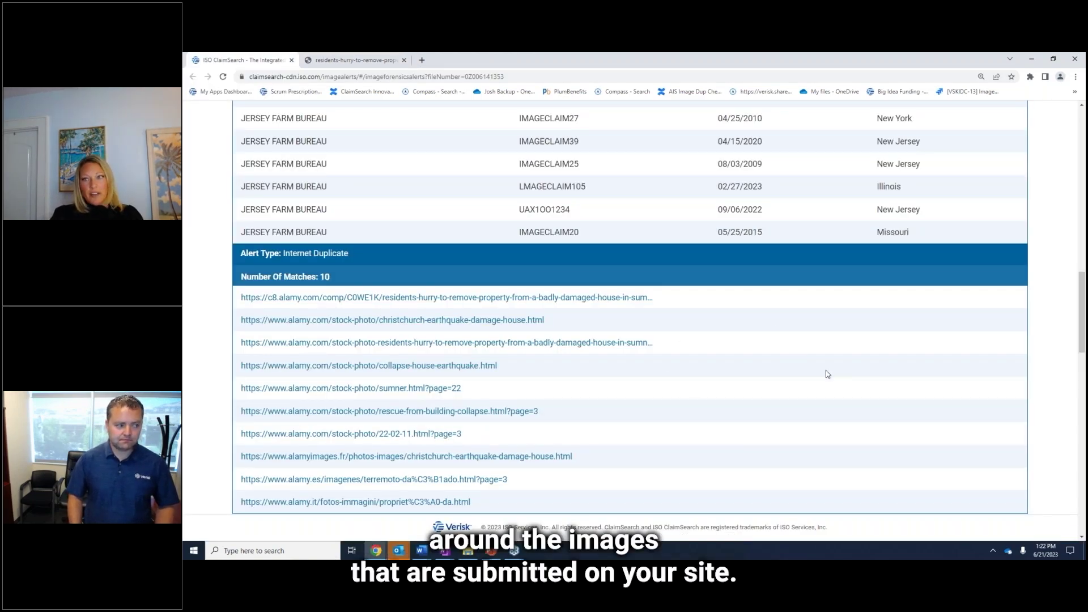
pyautogui.scroll(-1, 861, 370)
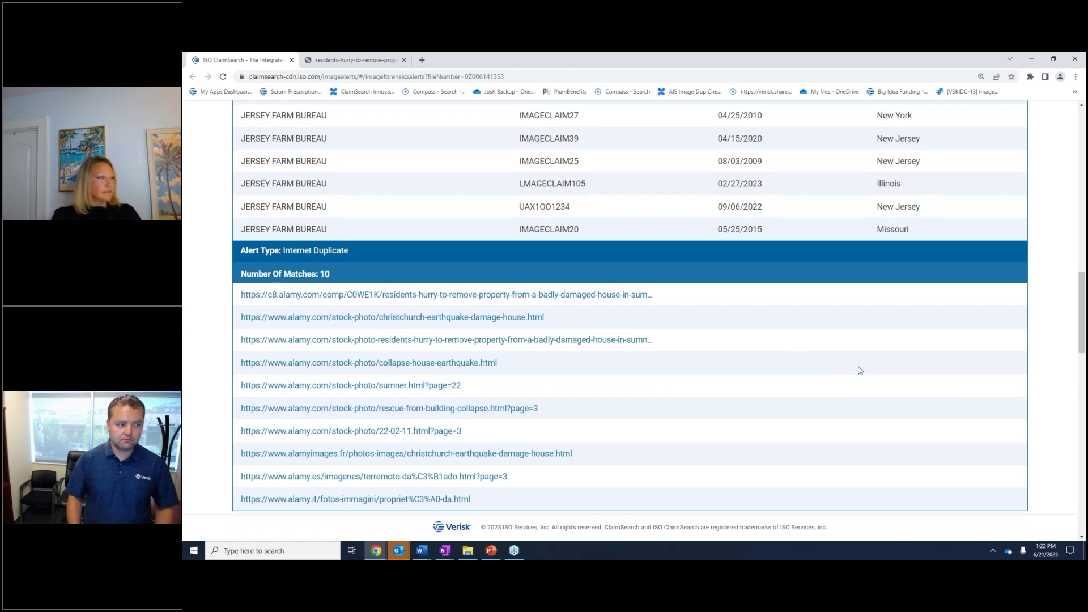
pyautogui.scroll(-7, 860, 371)
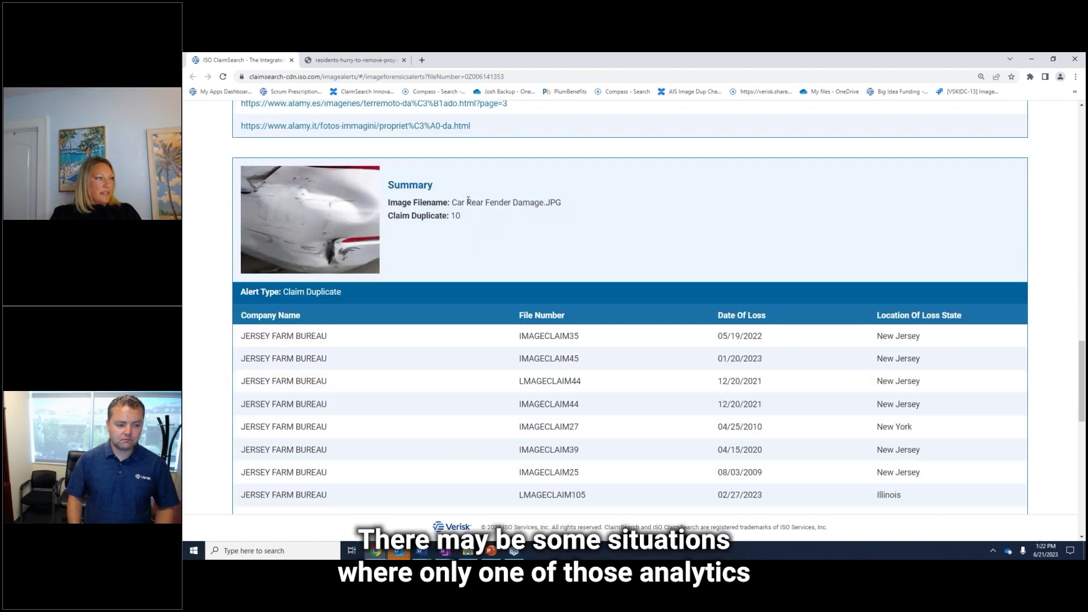
# Step: Bring all ten JERSEY FARM BUREAU claim duplicates for Car Rear Fender Damage.JPG into view
pyautogui.scroll(-1, 349, 266)
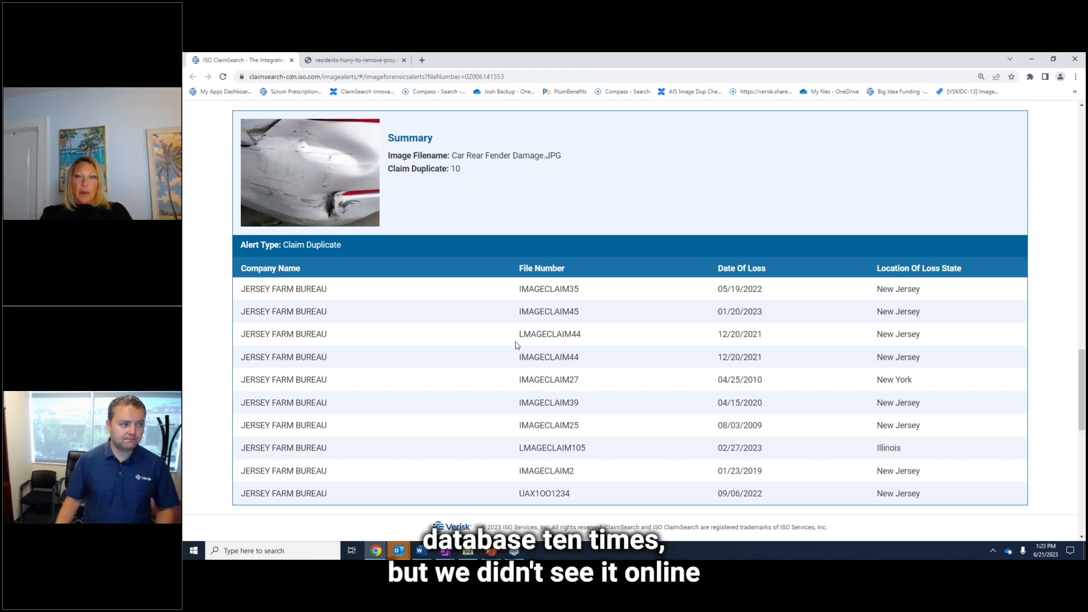
pyautogui.scroll(-1, 516, 345)
pyautogui.scroll(1, 518, 345)
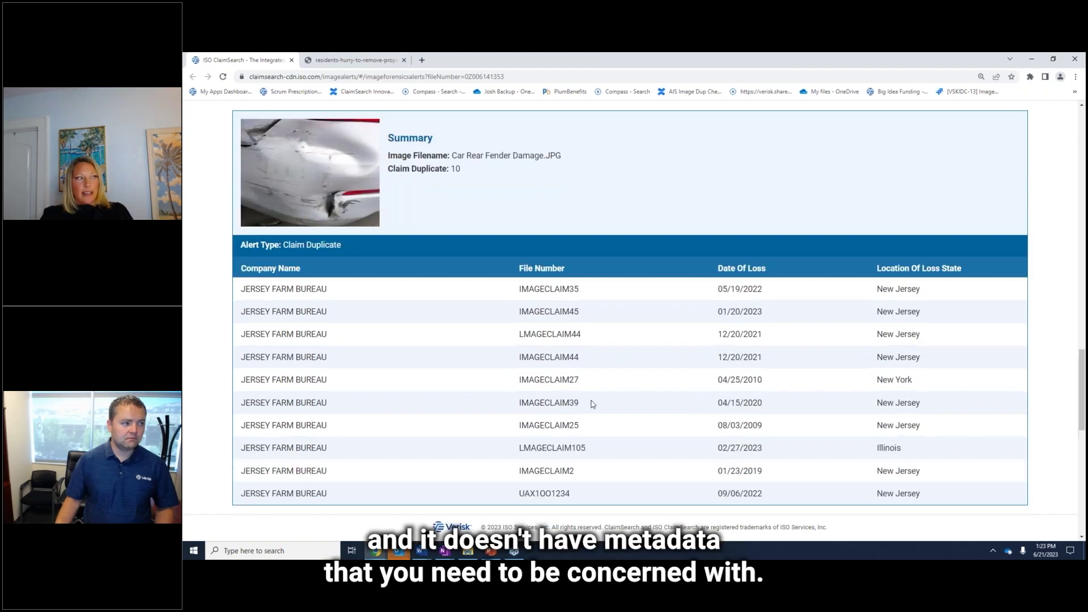